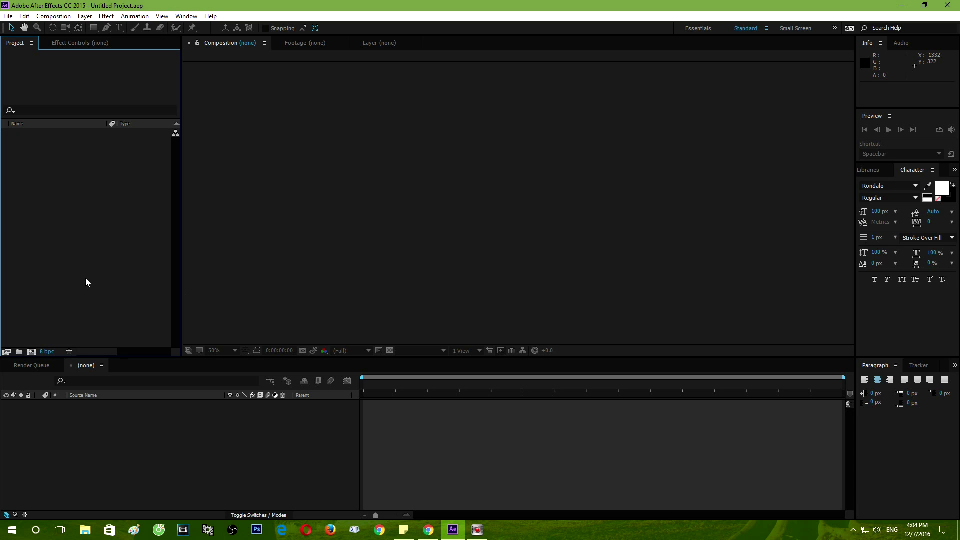
Import clip 6 from the footage folder on Future (D:) into the project
double_click(87, 226)
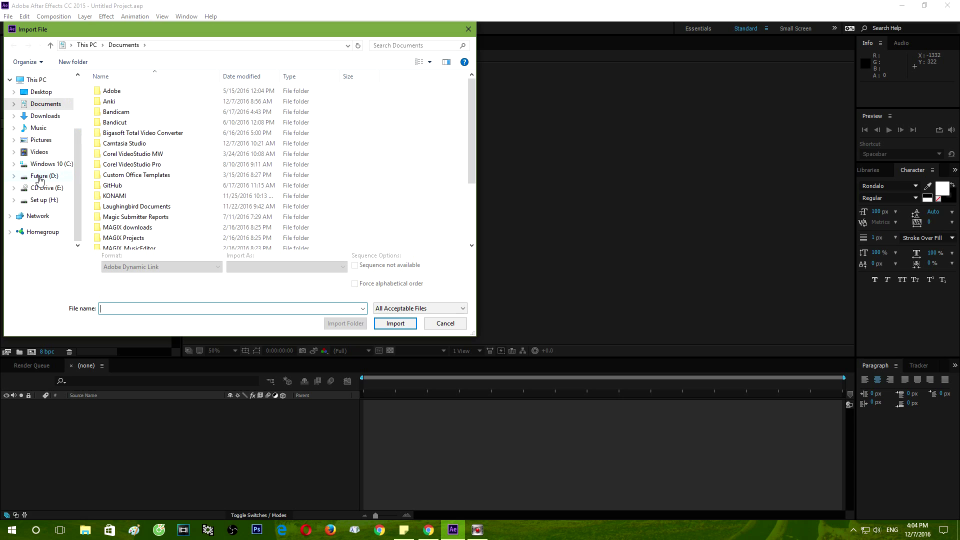
click(40, 177)
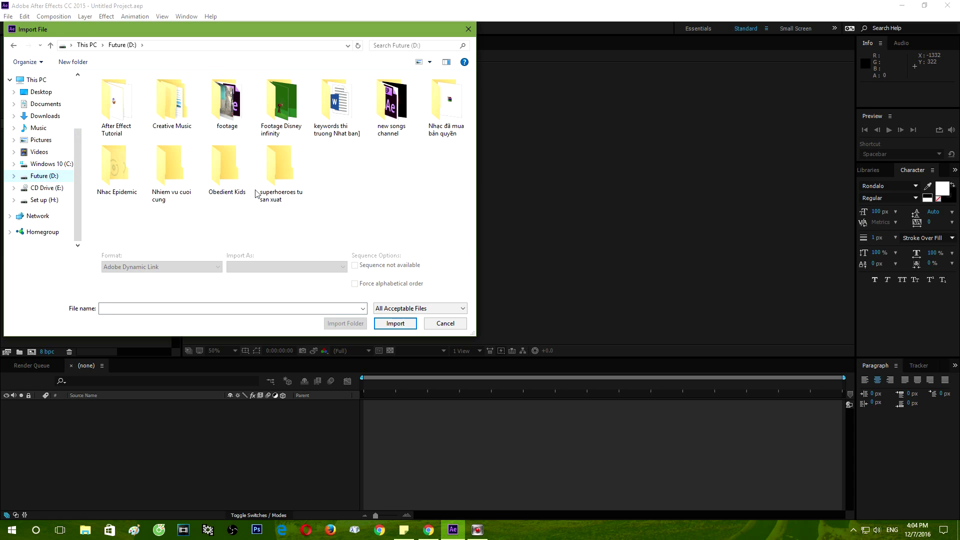
double_click(225, 116)
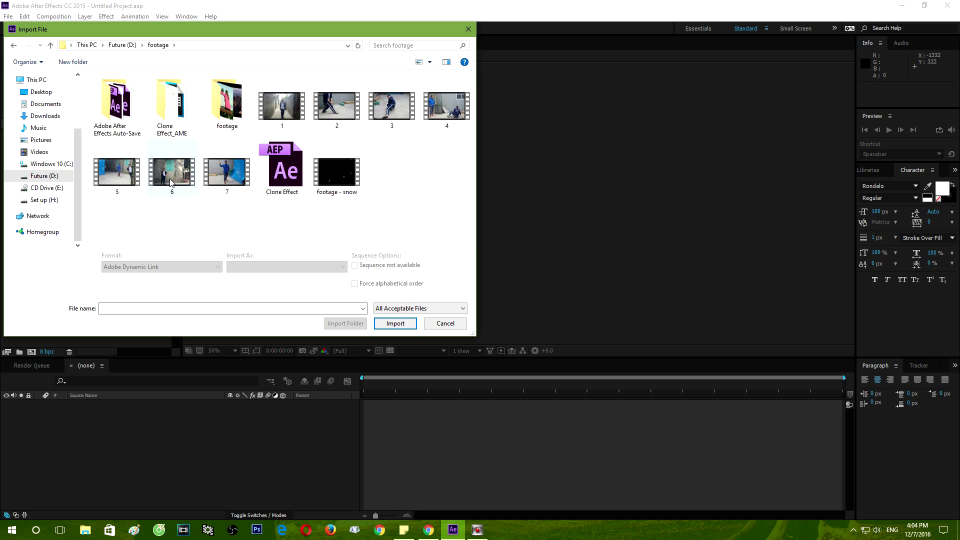
click(170, 184)
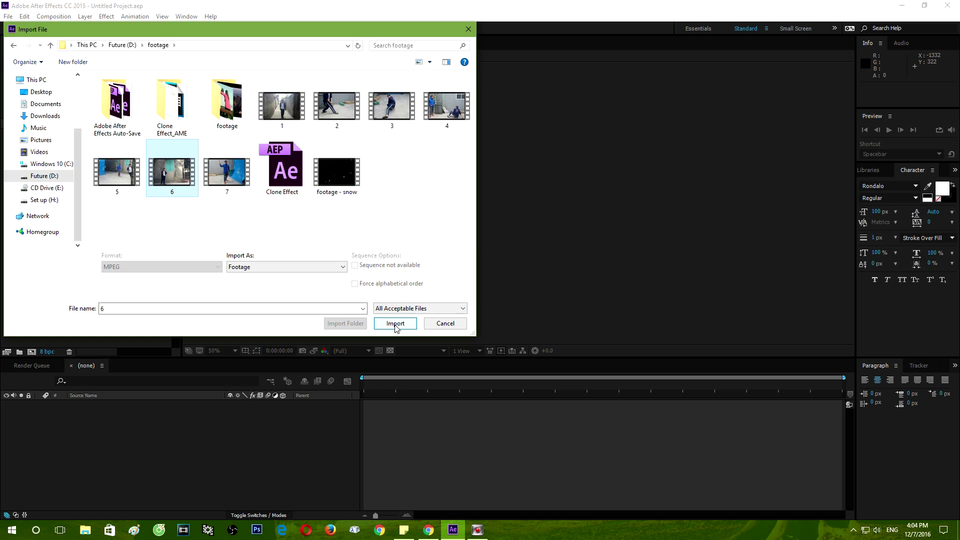
click(396, 324)
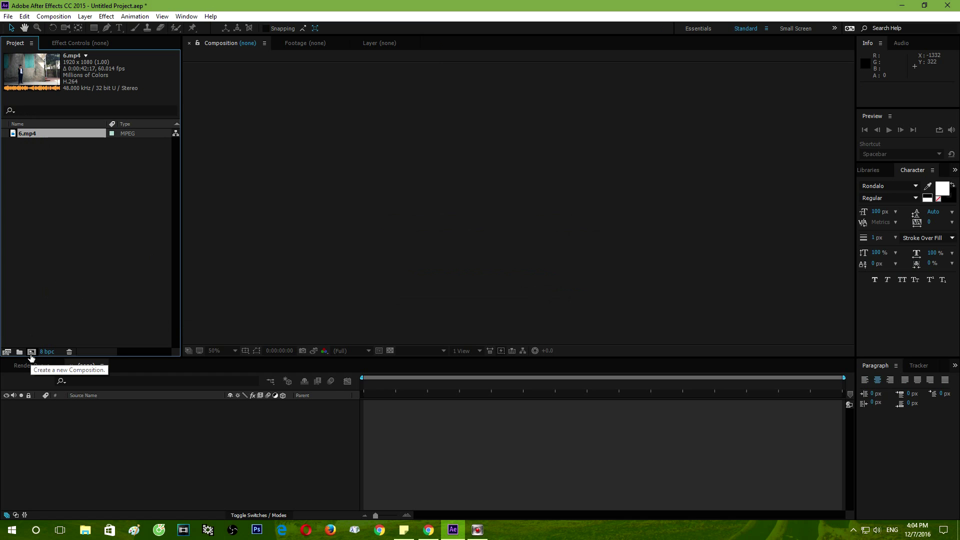
Create a 1920×1080, 60 fps composition named 'Clone Effect'
click(31, 353)
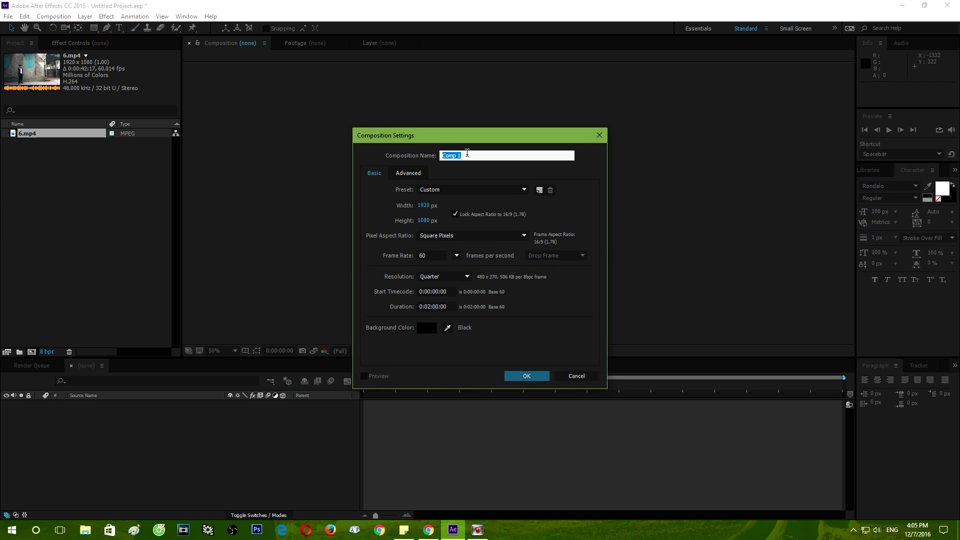
text(Clone)
click(526, 377)
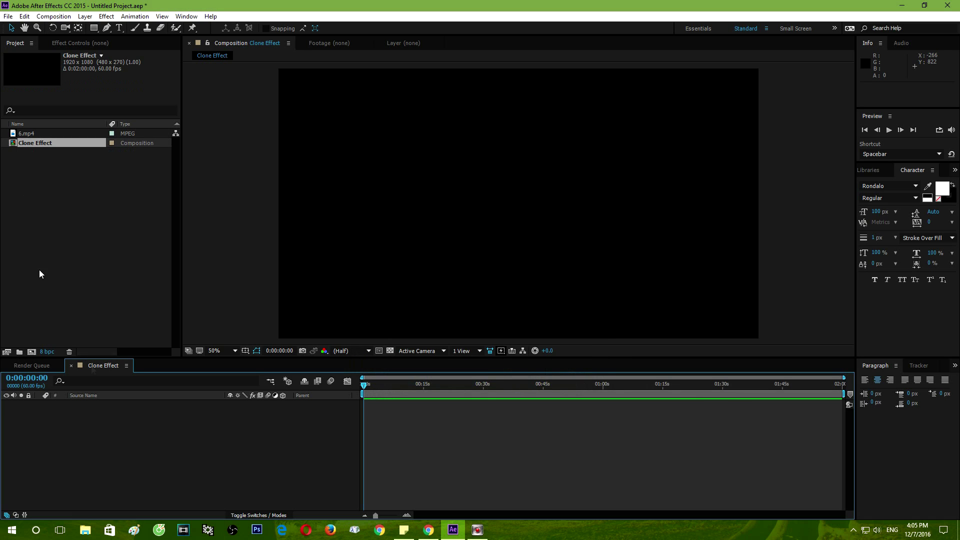
Add 6.mp4 as a layer in Clone Effect and scrub through it between about 0:00:14 and 0:00:28
click(27, 134)
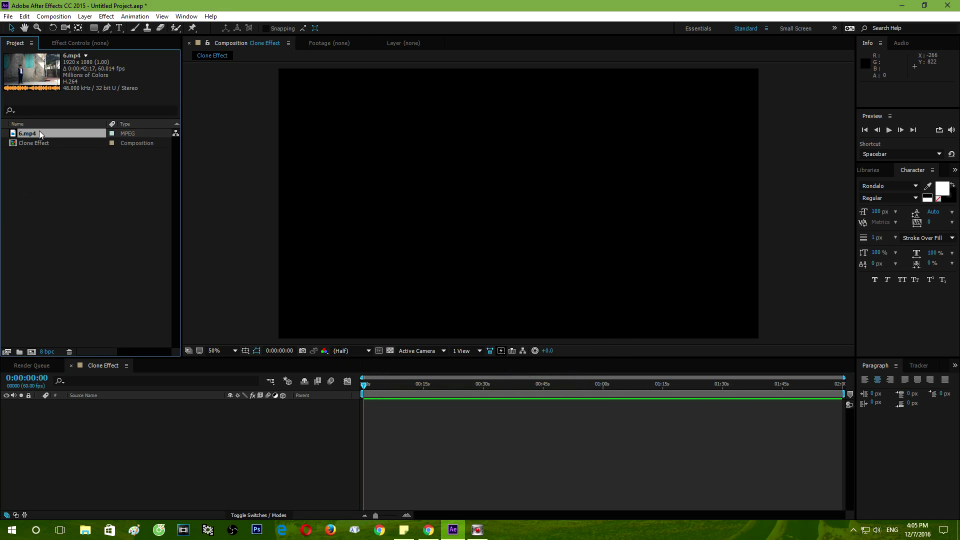
drag(36, 135, 71, 455)
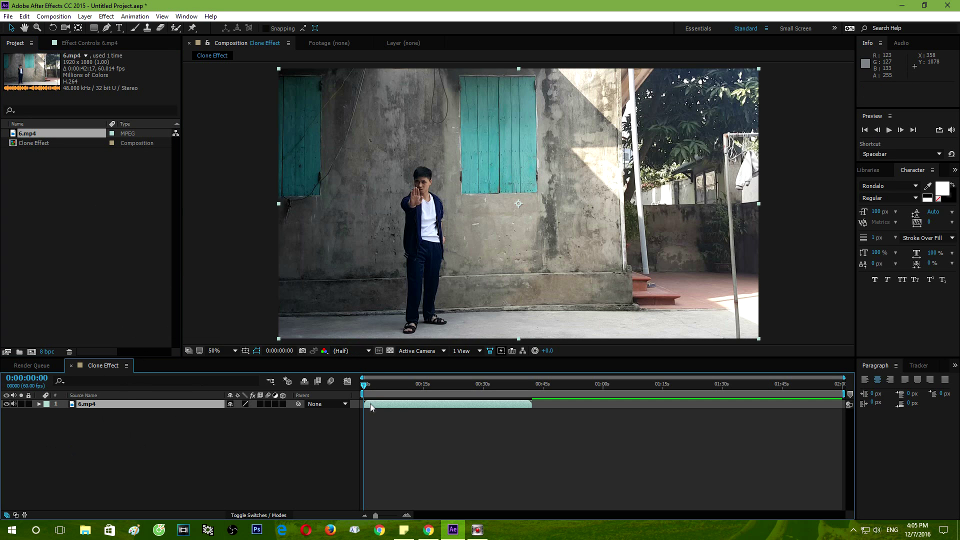
mouse_move(365, 386)
mouse_down()
mouse_move(434, 394)
mouse_move(388, 395)
mouse_move(410, 396)
mouse_up()
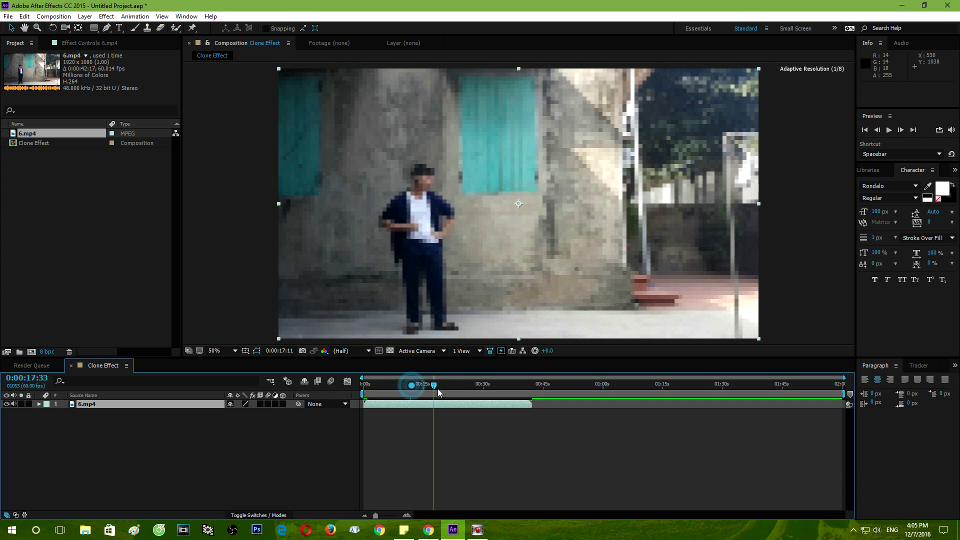
drag(412, 386, 476, 385)
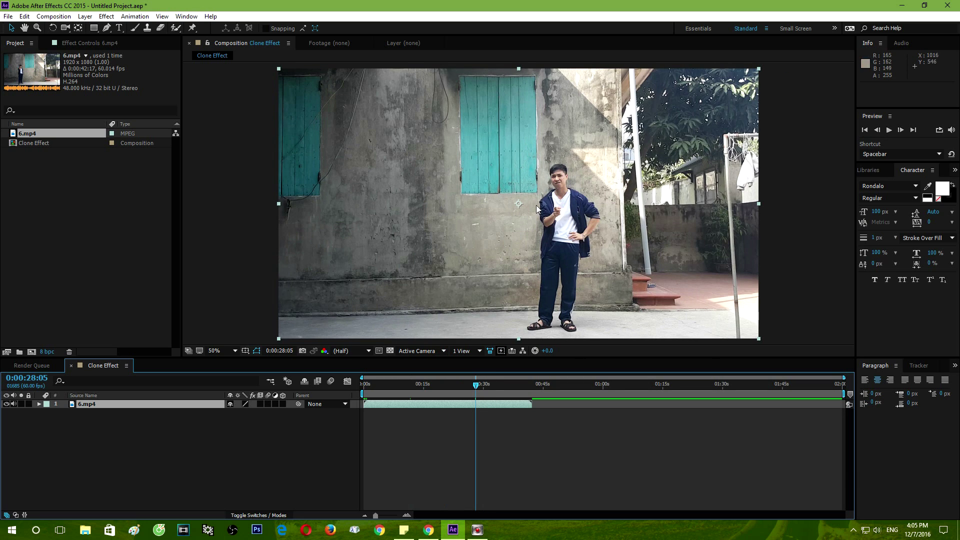
drag(475, 385, 422, 385)
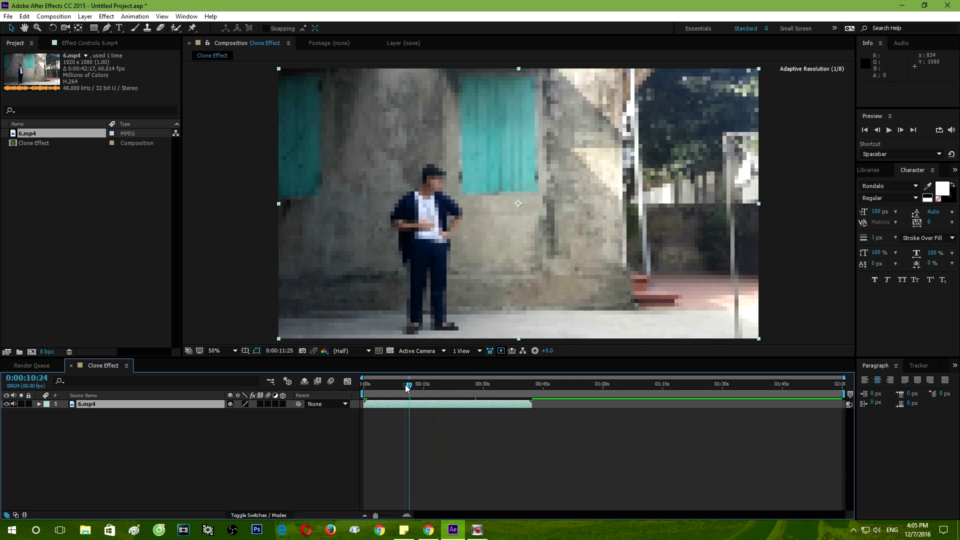
drag(423, 386, 444, 391)
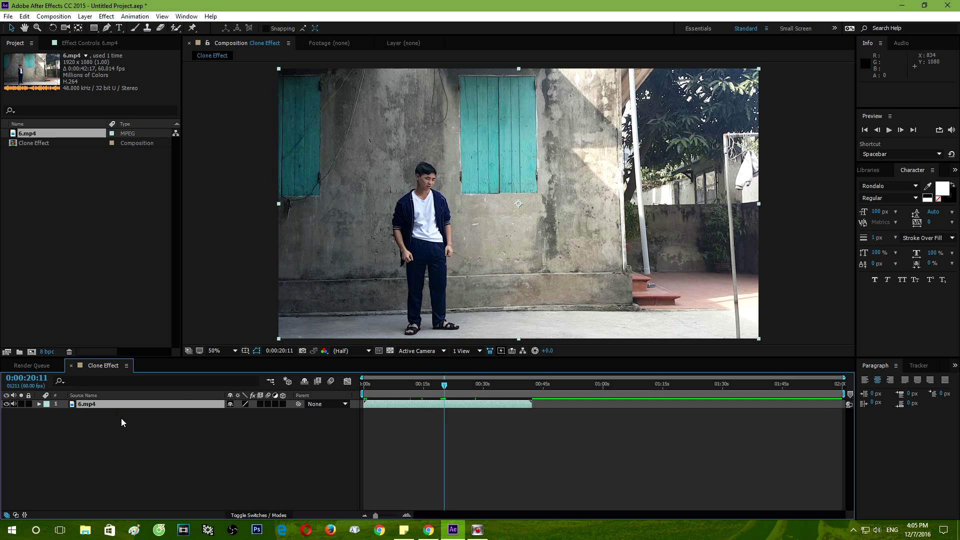
Split the 6.mp4 layer at 0:00:20:11 and rename the lower layer 'Left'
key(ctrl+d)
key(alt+bracketleft)
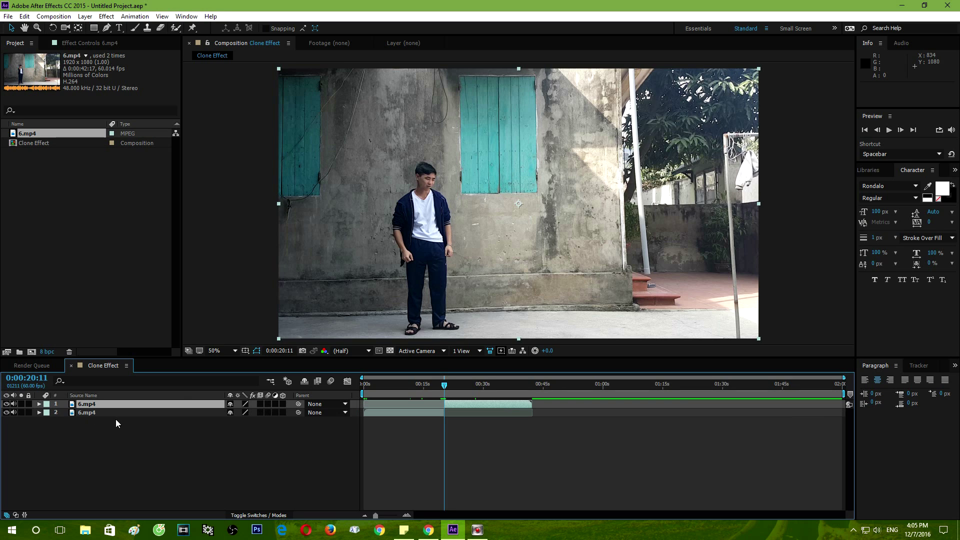
click(87, 413)
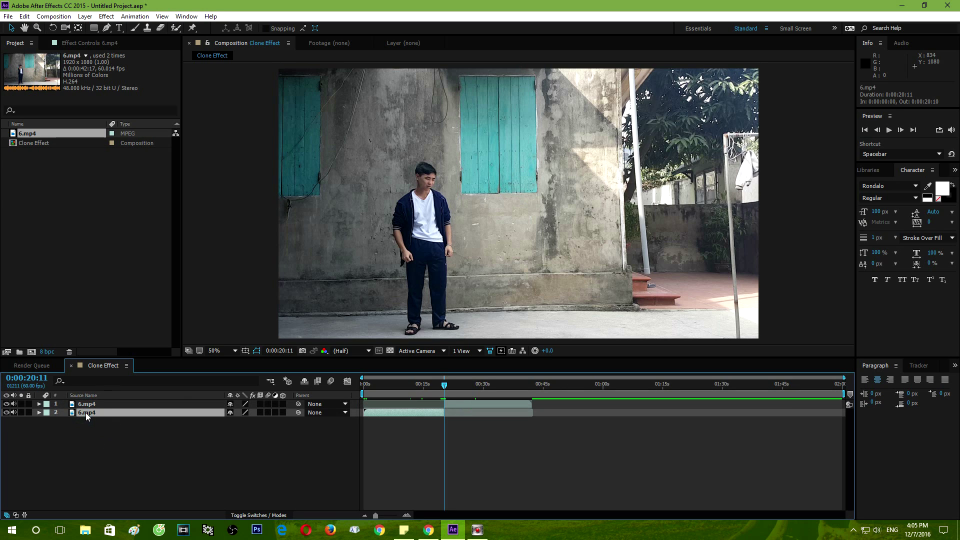
right_click(86, 416)
click(100, 419)
text(Left)
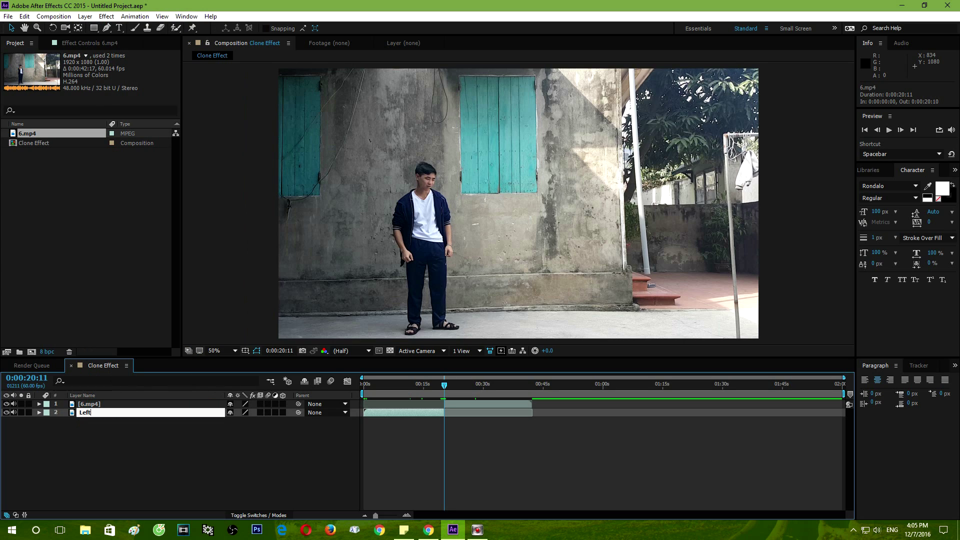
key(Return)
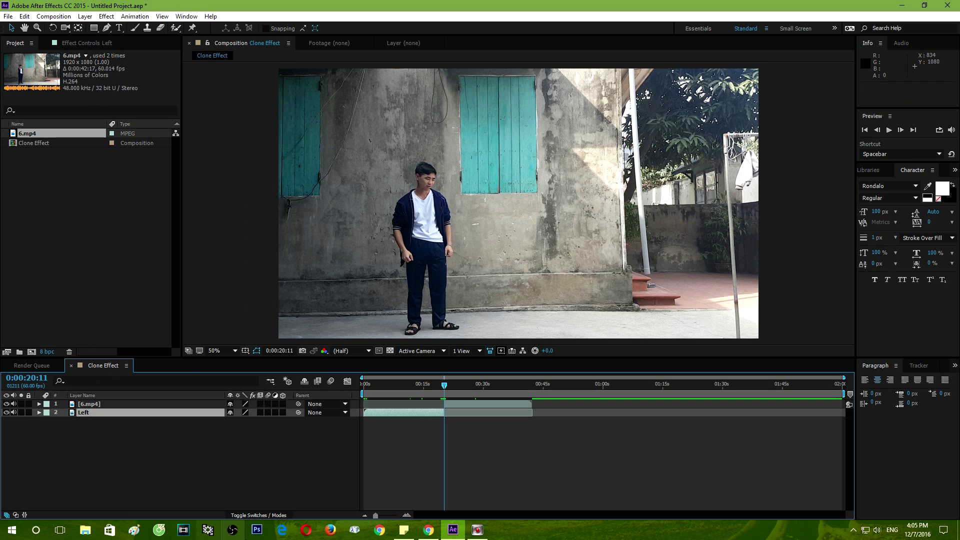
Rename the upper split layer 'Right'
right_click(85, 404)
click(95, 409)
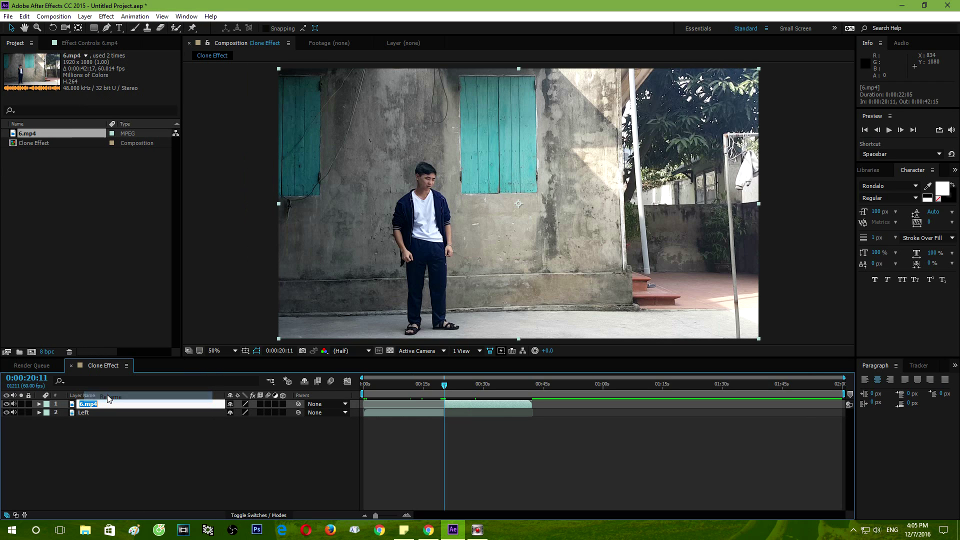
text(Right)
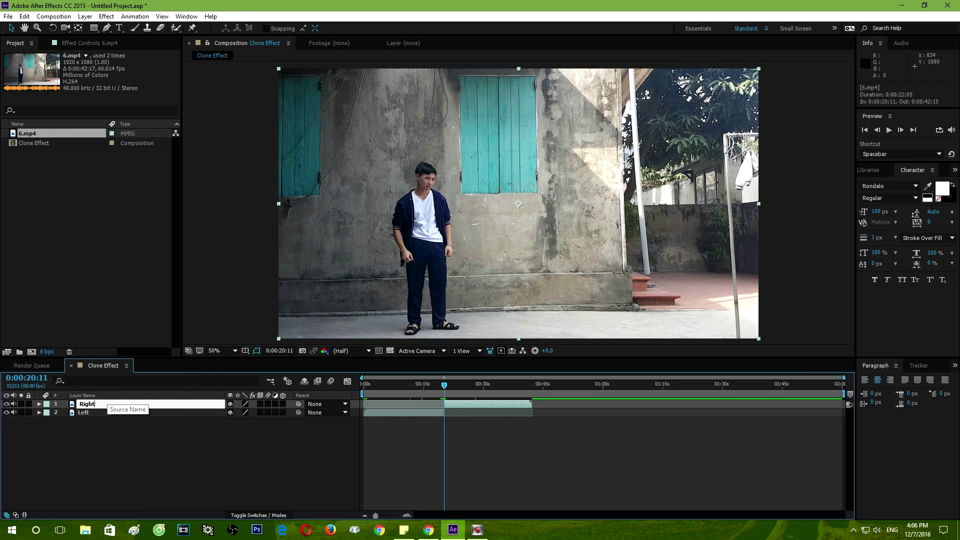
key(Return)
mouse_move(410, 385)
mouse_down()
mouse_move(434, 397)
mouse_move(399, 395)
mouse_up()
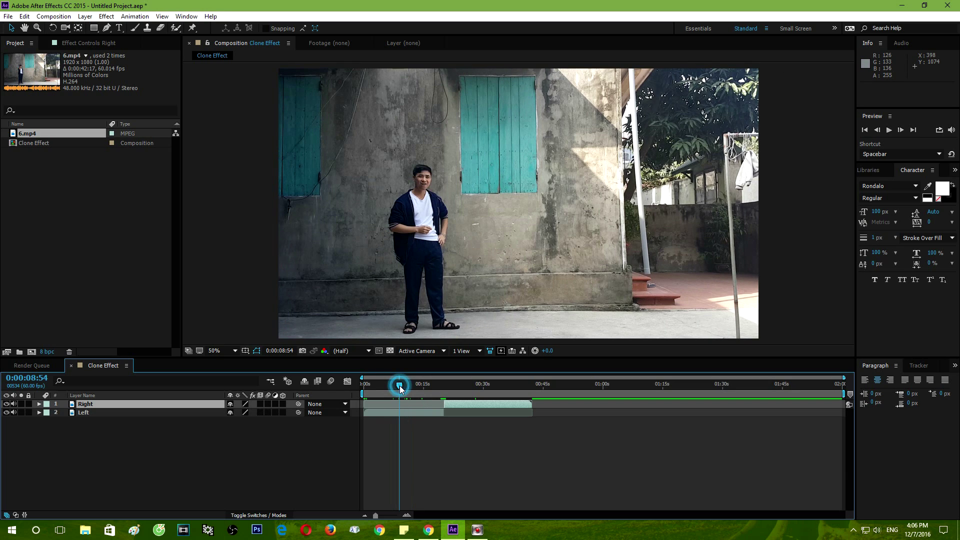
click(380, 414)
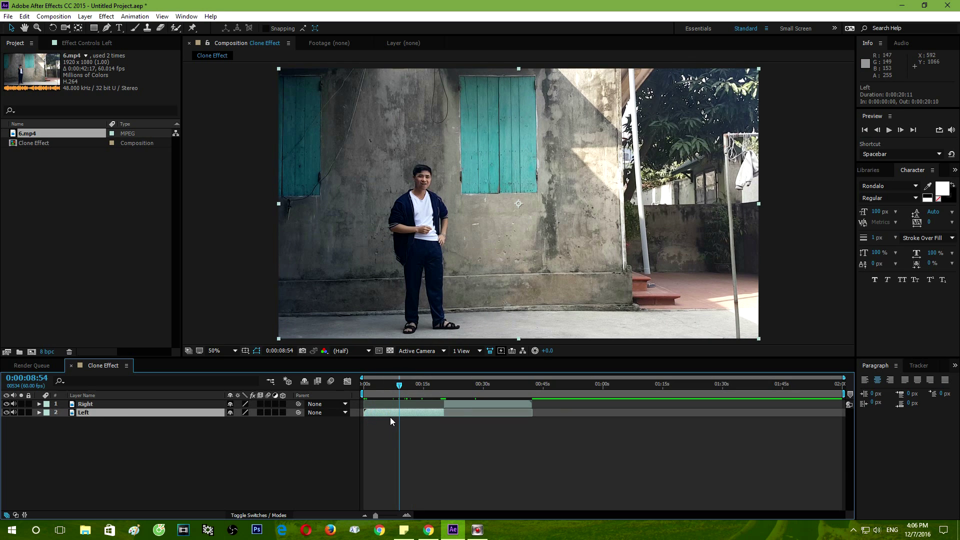
drag(400, 386, 487, 385)
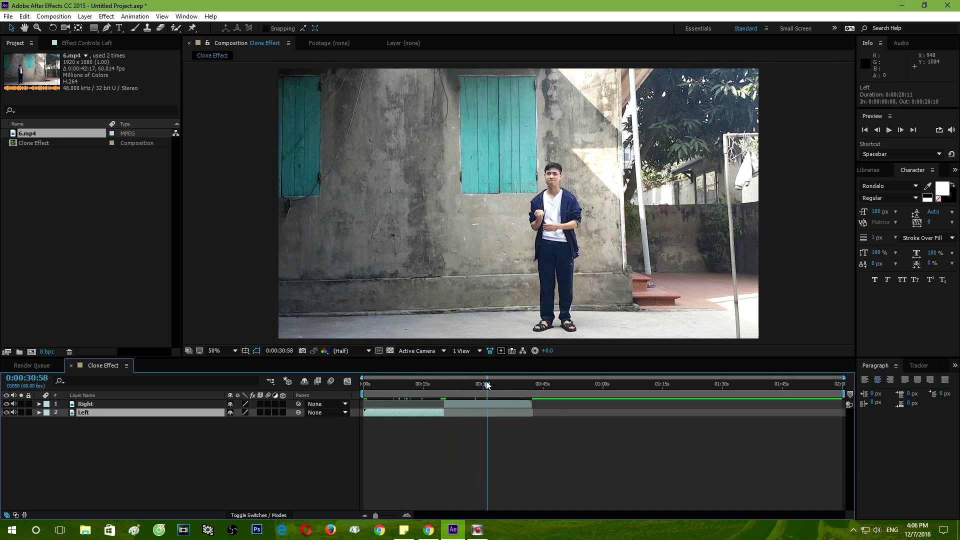
mouse_move(488, 385)
mouse_down()
mouse_move(388, 385)
mouse_move(453, 393)
mouse_up()
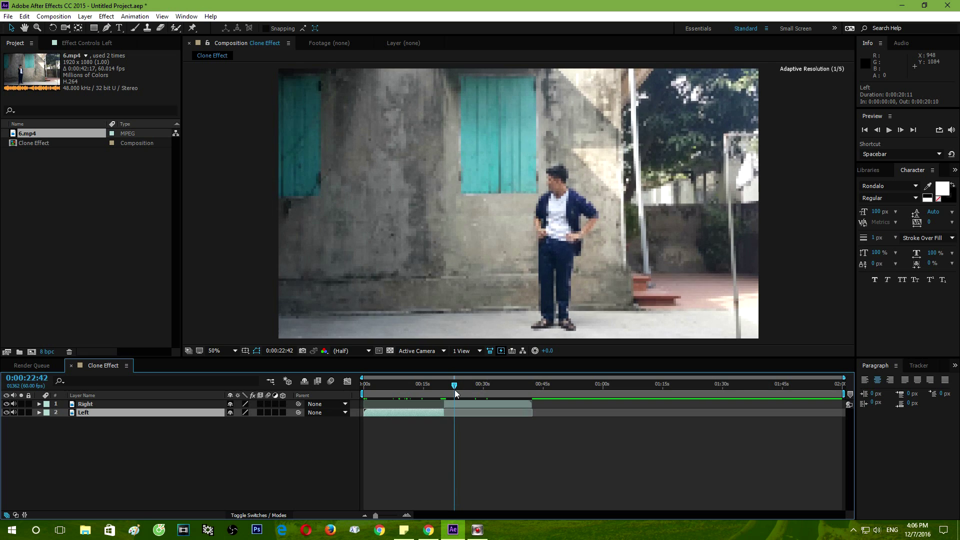
drag(453, 394, 453, 393)
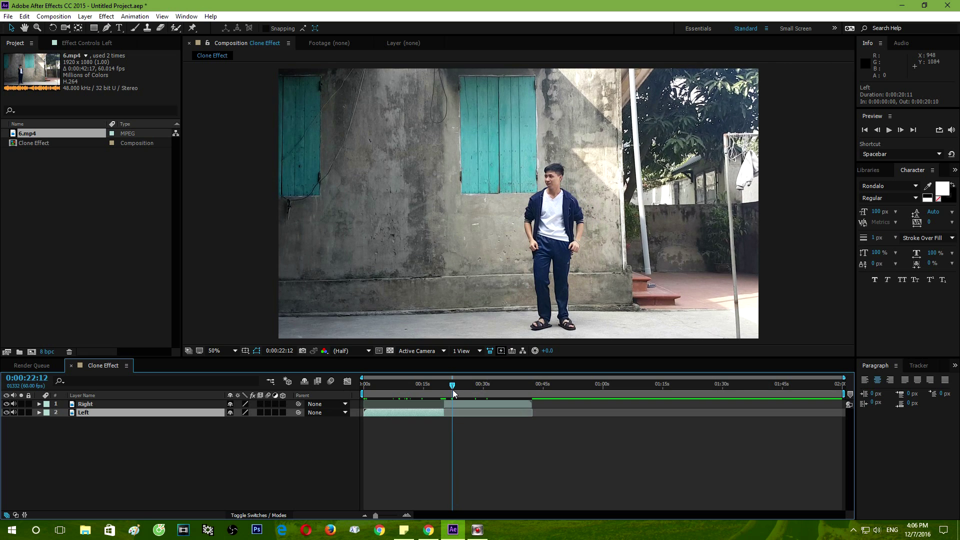
click(451, 404)
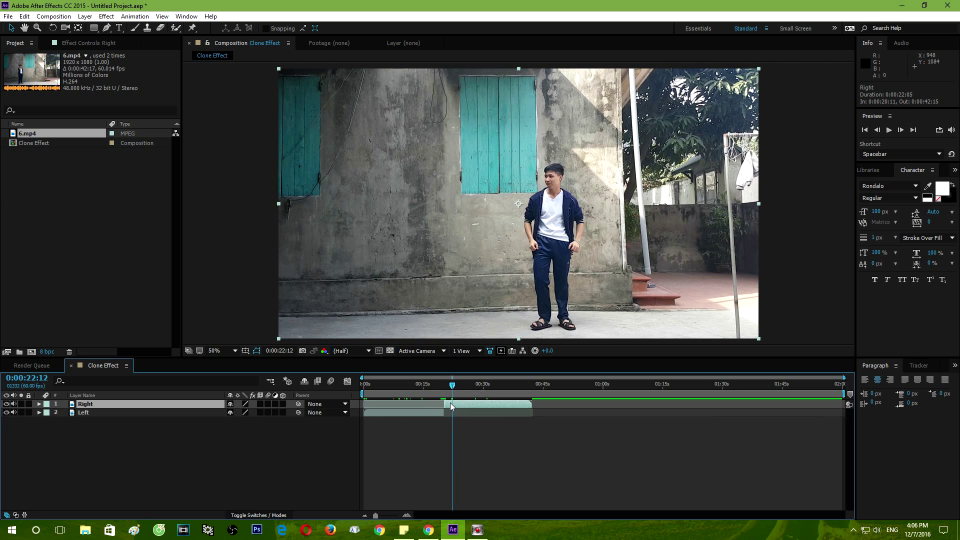
Shift the Right layer so it starts at 0:00:06:01, where the second take begins
drag(452, 384, 385, 394)
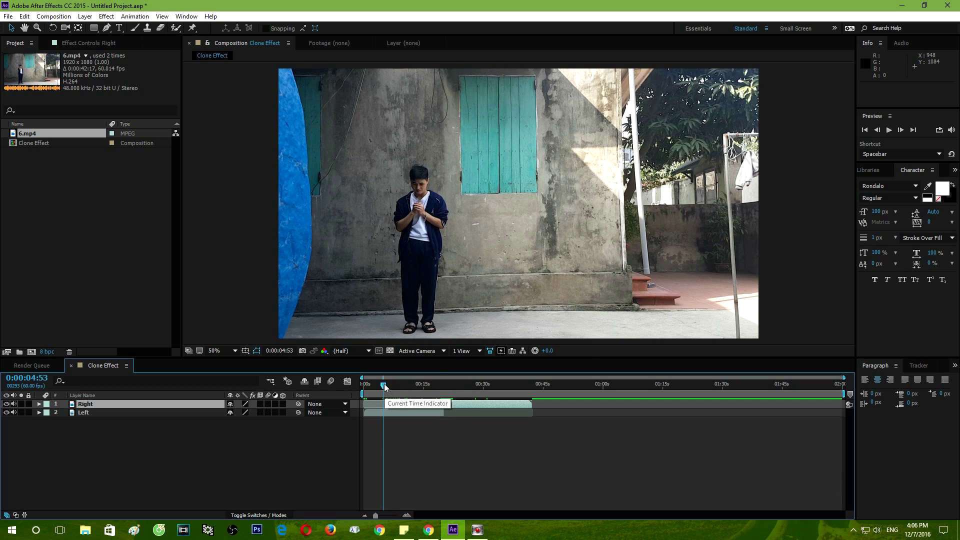
drag(385, 387, 389, 387)
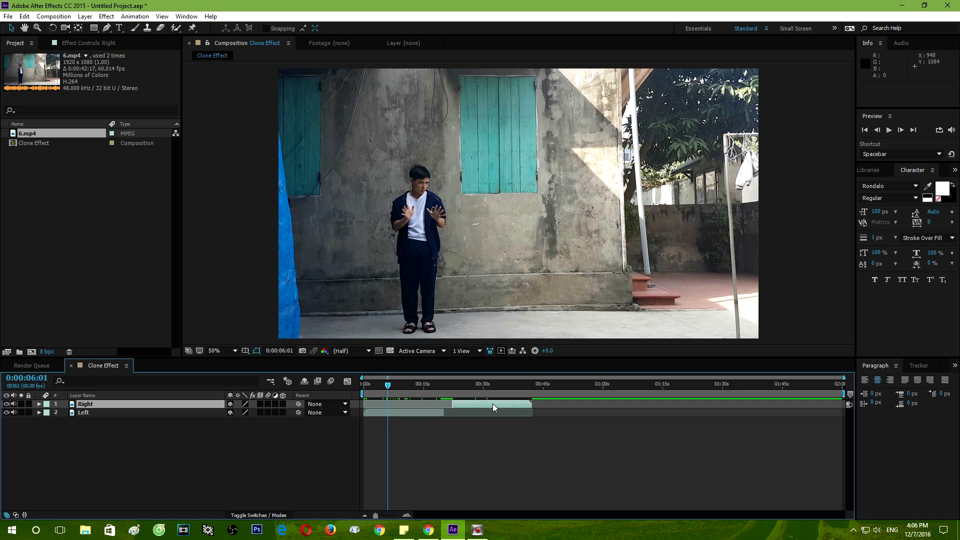
drag(493, 403, 431, 400)
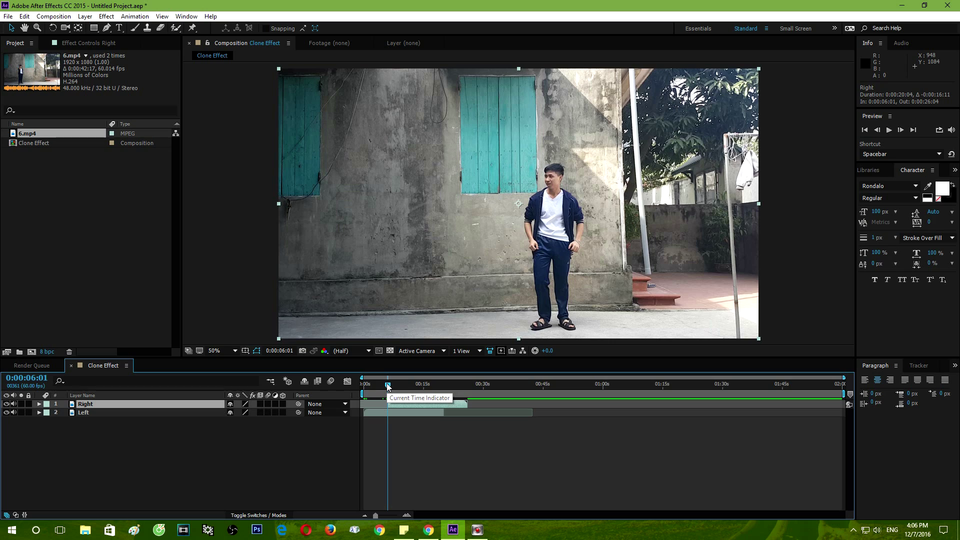
drag(388, 387, 390, 388)
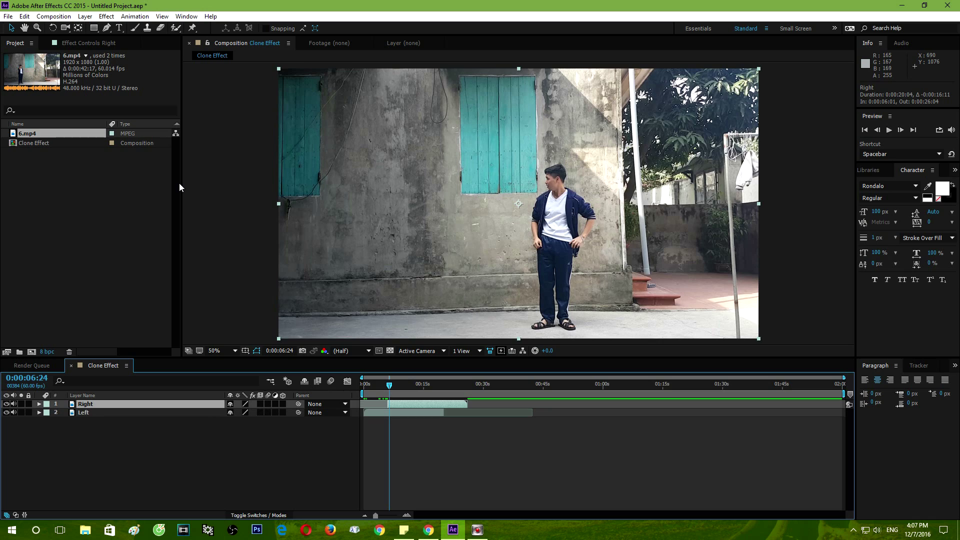
Mask the Right layer to the frame's right half with a rectangle and 20-pixel feather
click(94, 28)
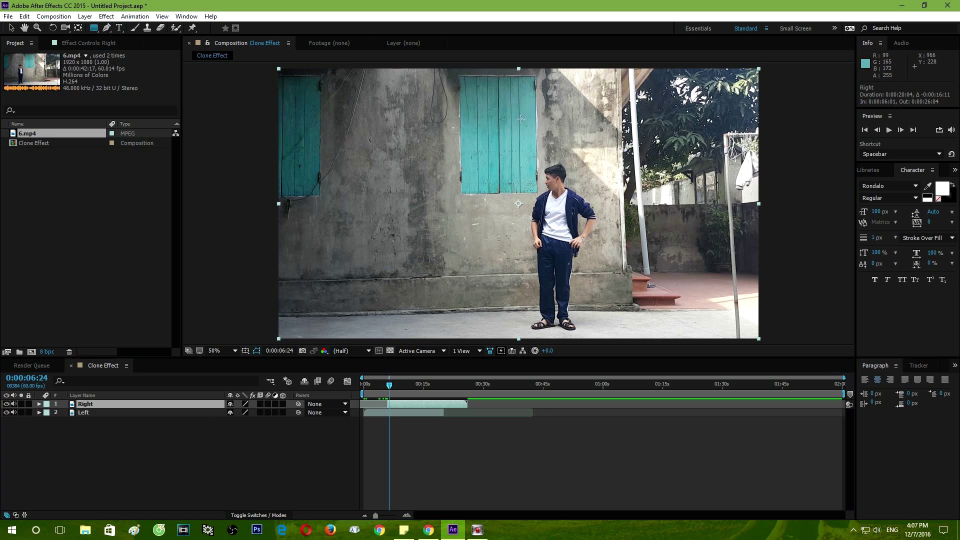
drag(498, 65, 770, 343)
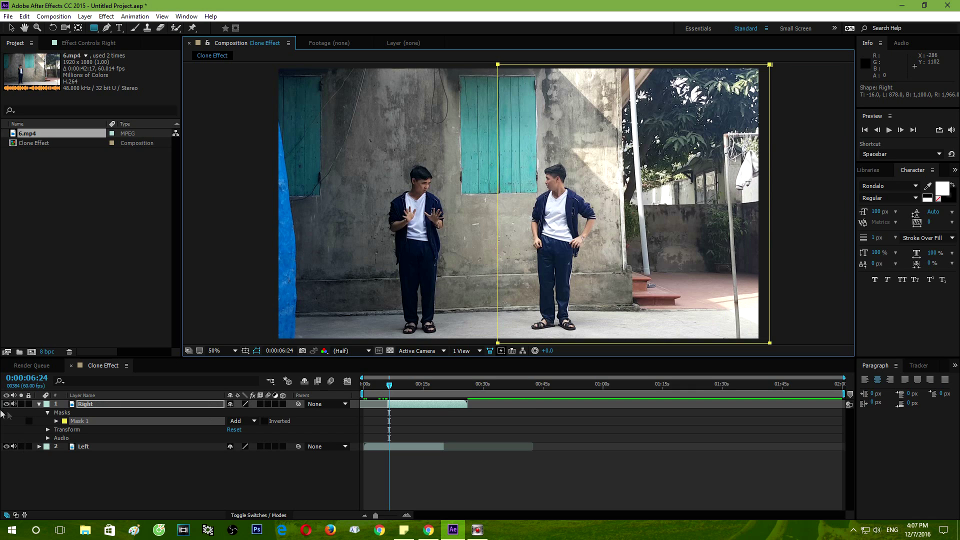
click(56, 420)
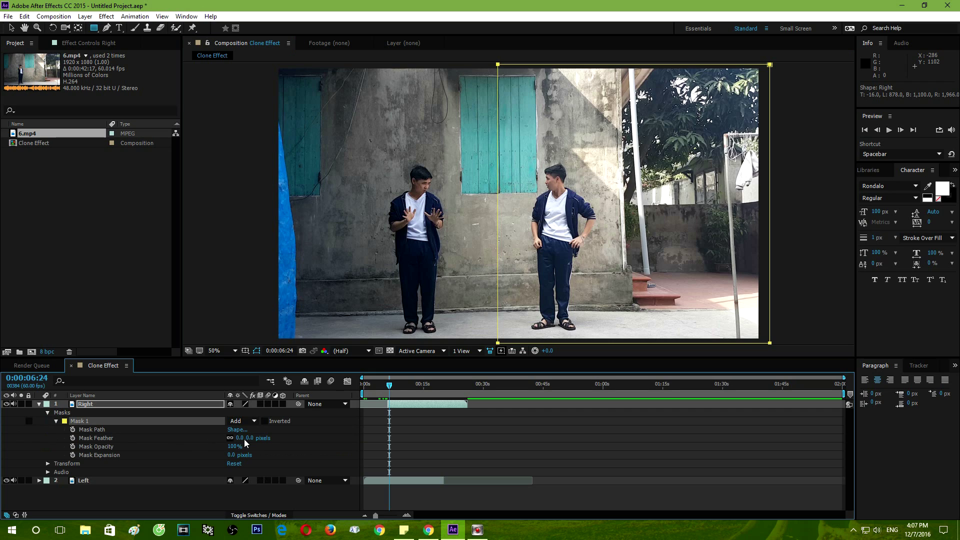
click(240, 437)
key(Return)
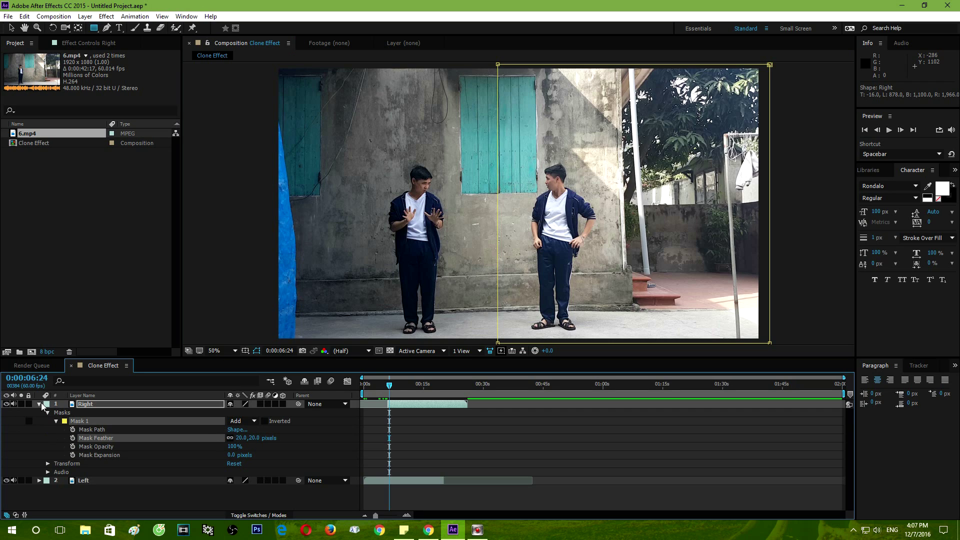
drag(390, 386, 384, 386)
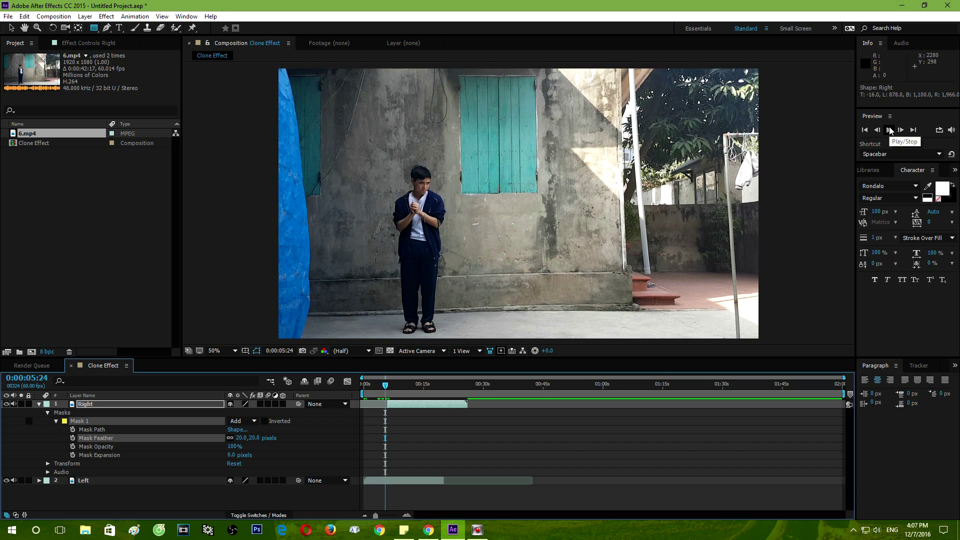
Preview the composition playing, including from around 0:00:03
key(space)
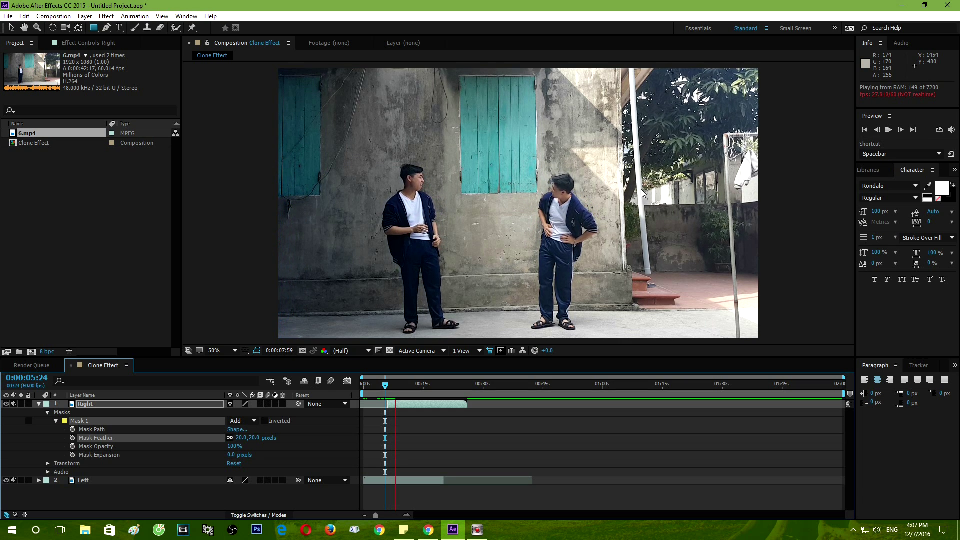
click(378, 387)
key(space)
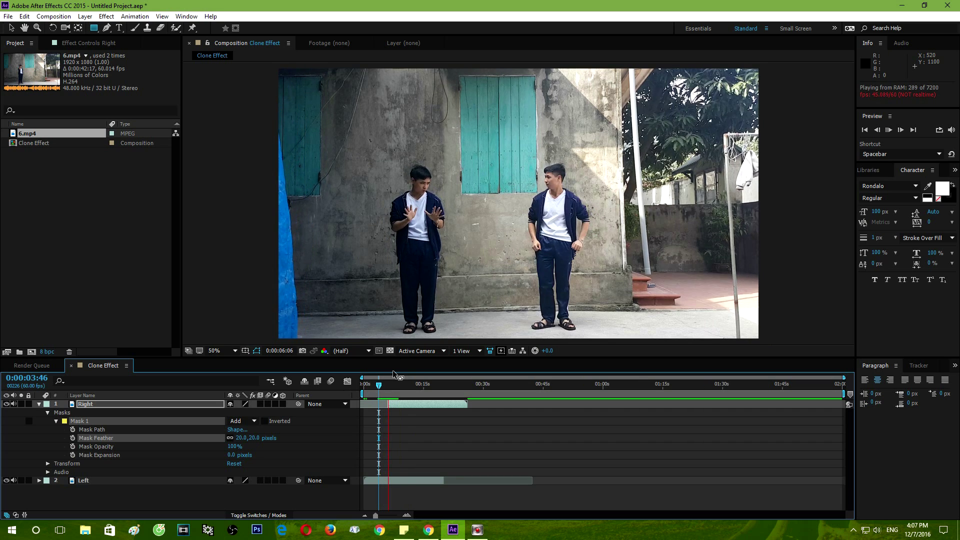
key(space)
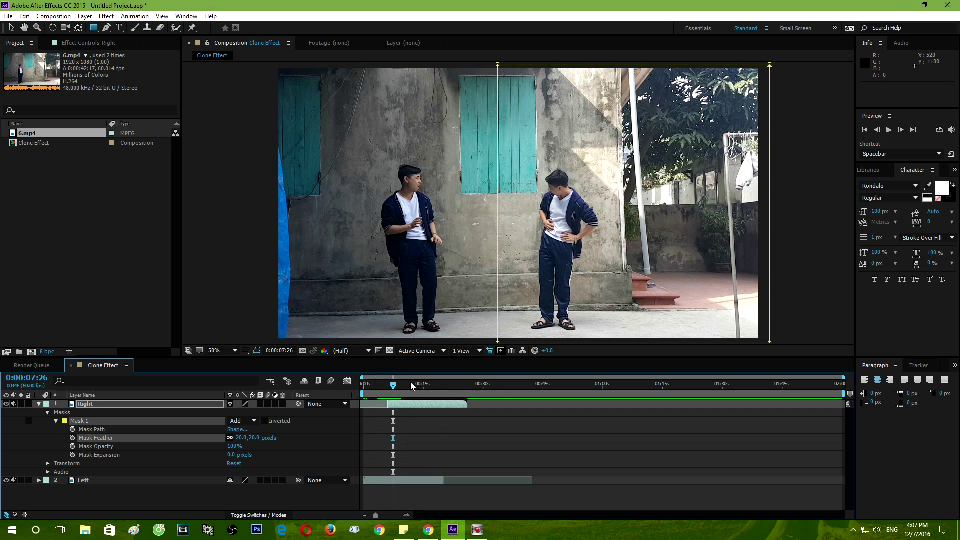
End the work area at 0:00:20:10, giving a 0:00:20:11 duration
drag(394, 387, 442, 400)
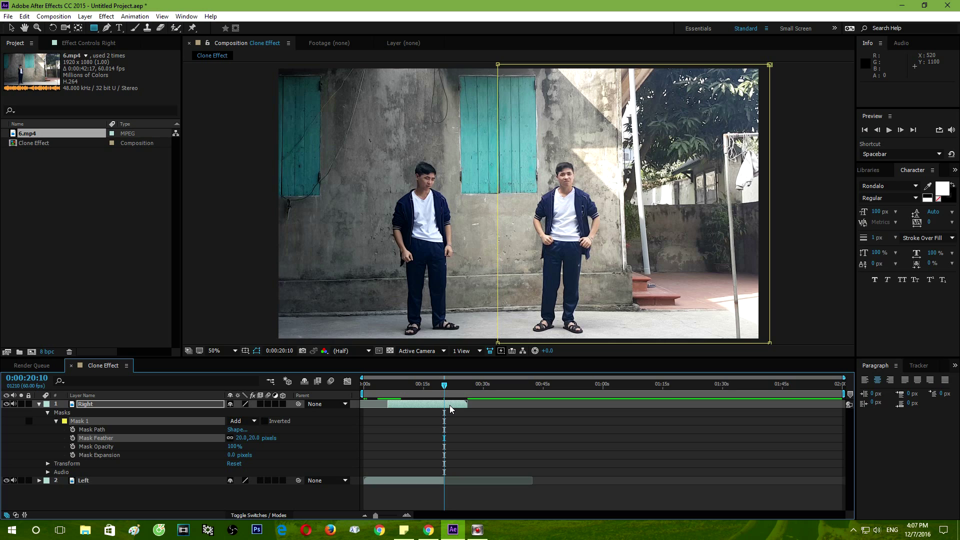
click(85, 404)
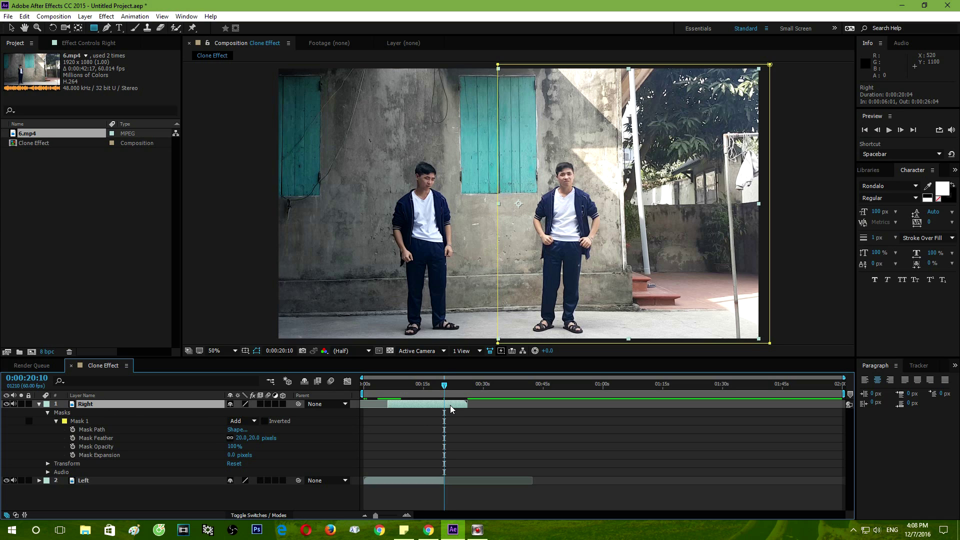
key(alt+bracketright)
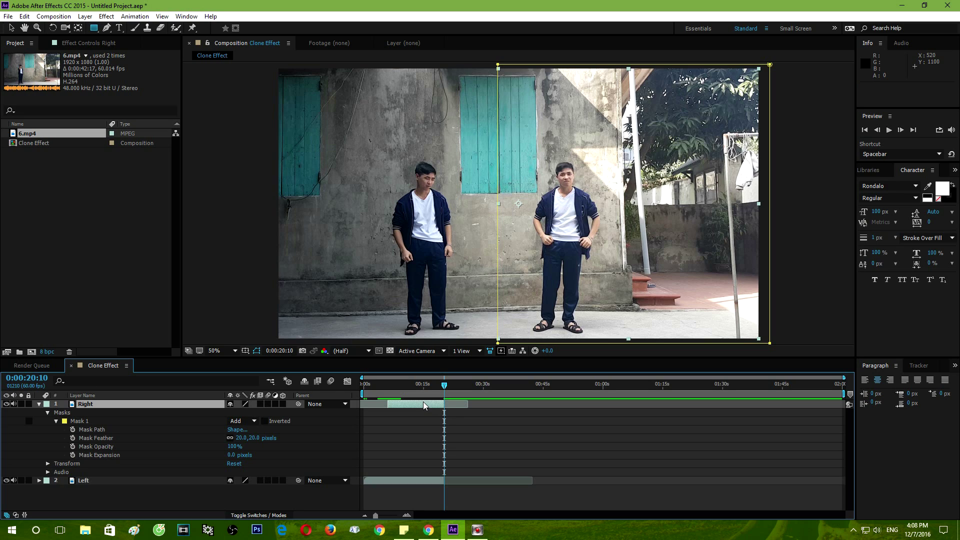
key(n)
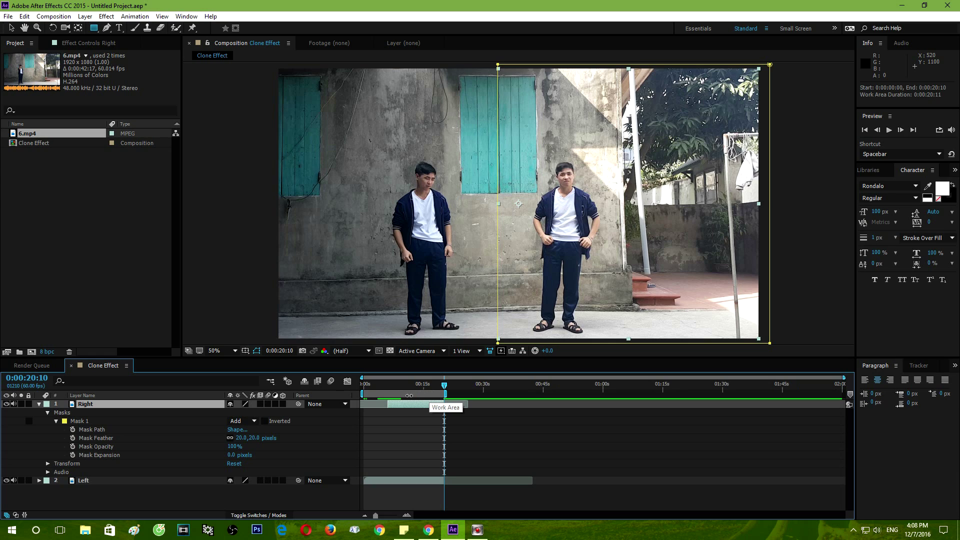
Trim Clone Effect to its 20-second work area and collapse the Right layer's properties
right_click(410, 394)
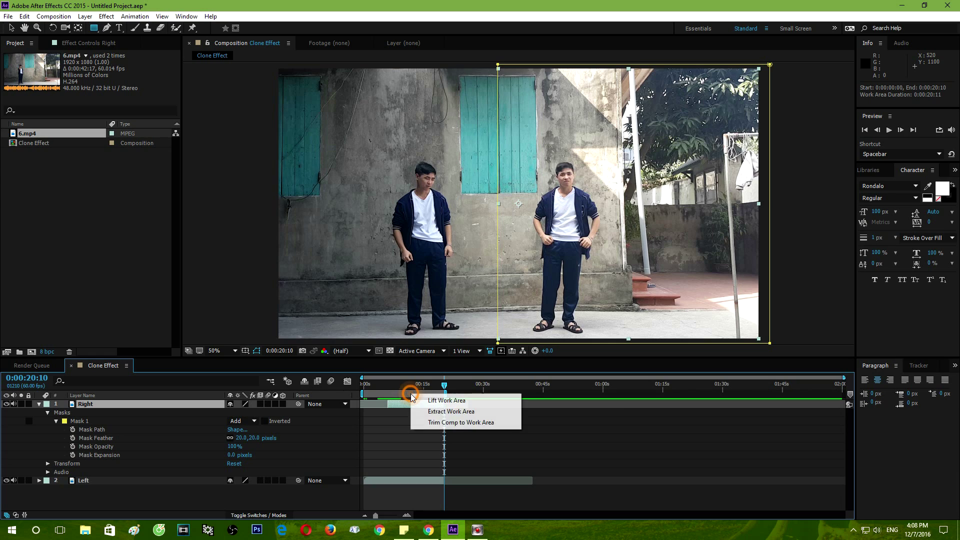
click(448, 422)
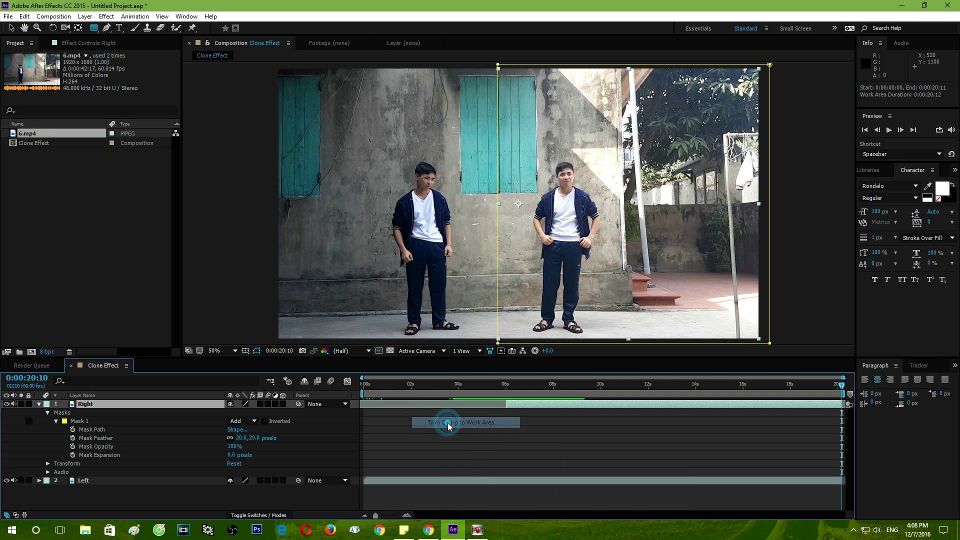
click(39, 404)
click(511, 389)
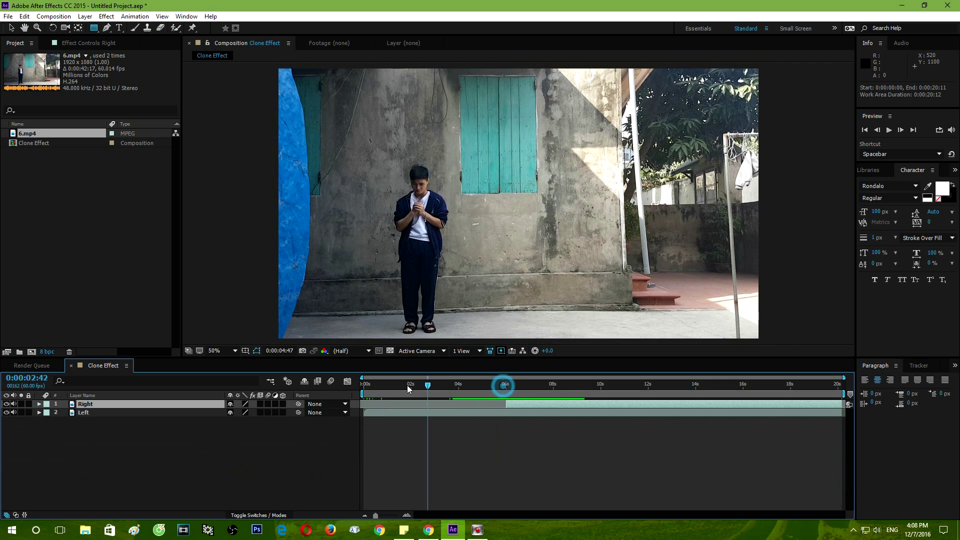
key(Home)
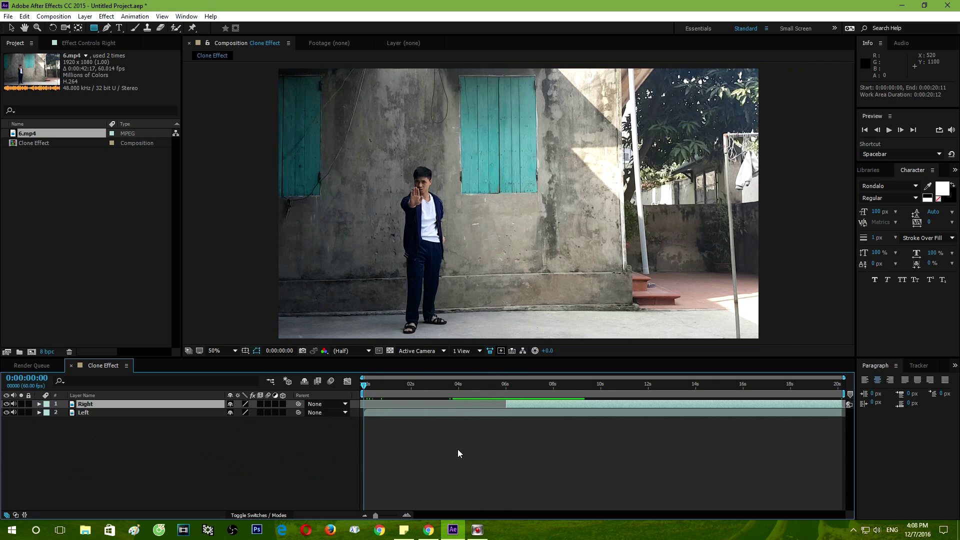
key(space)
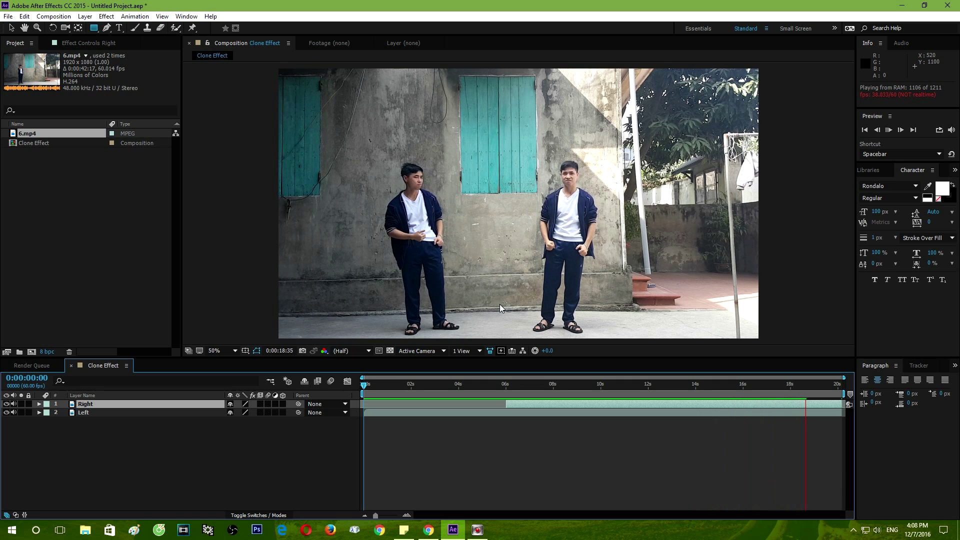
key(space)
click(404, 437)
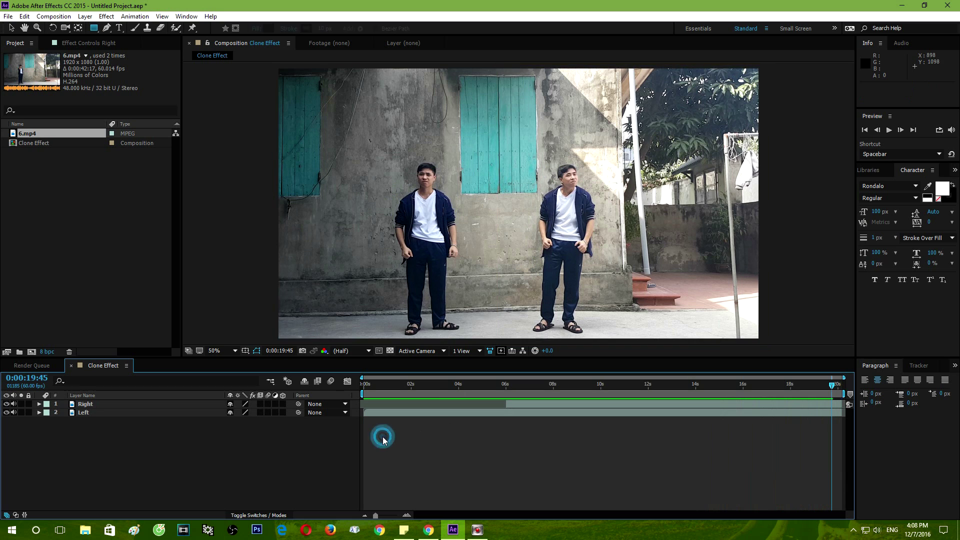
key(space)
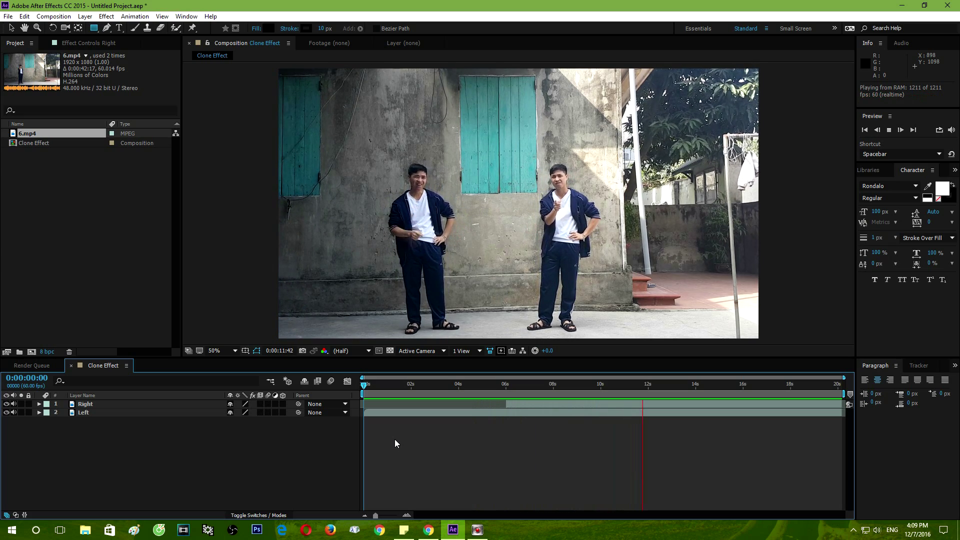
key(space)
key(q)
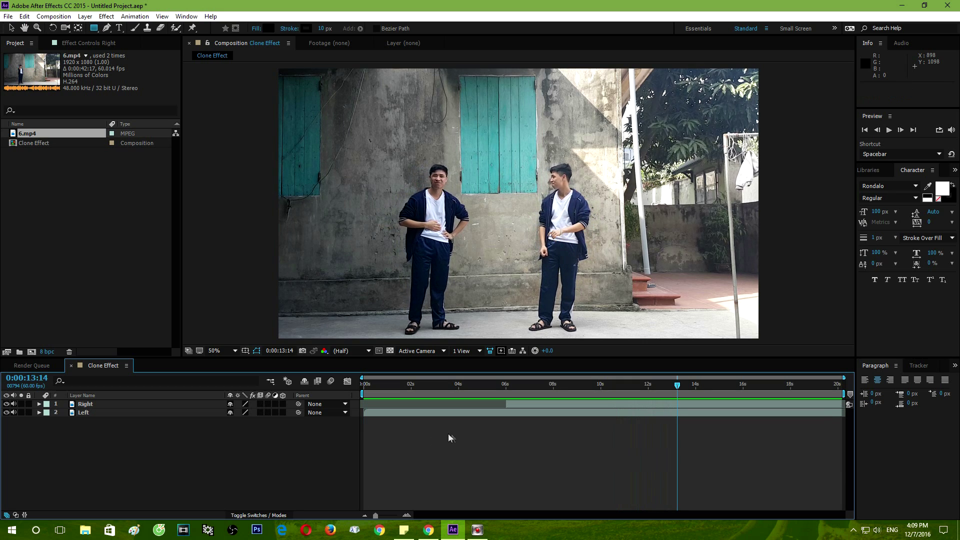